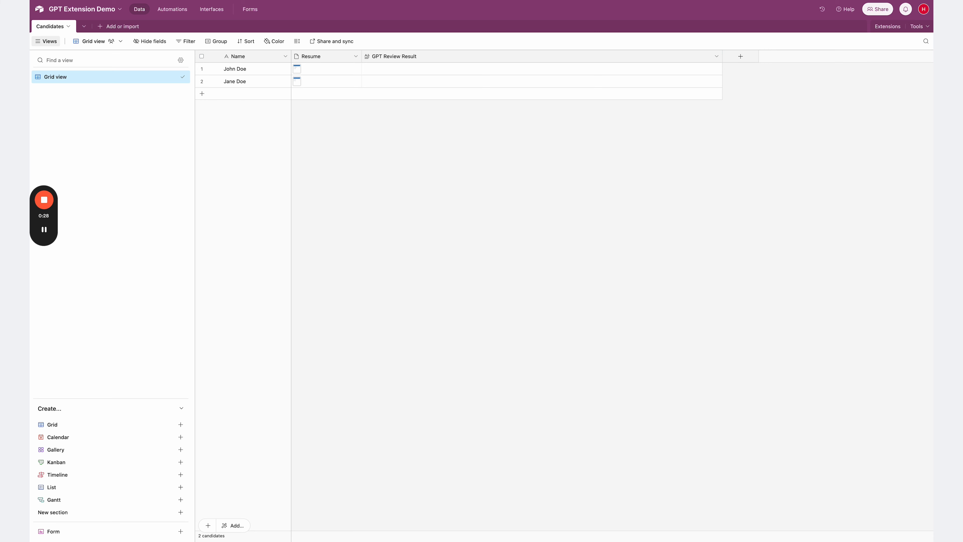
- Run the GPT Assistants extension on the candidate records and return to the base
key("ctrl+Tab")
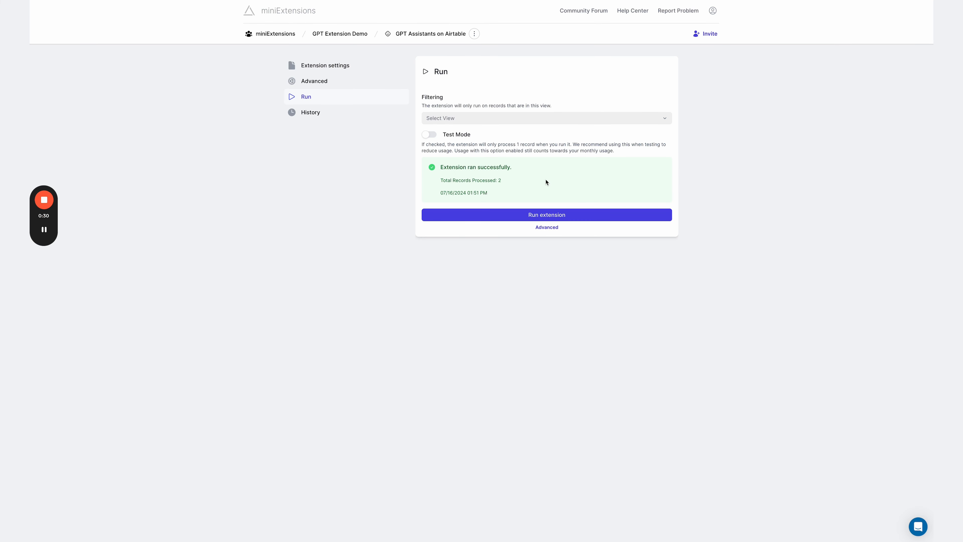
left_click(528, 215)
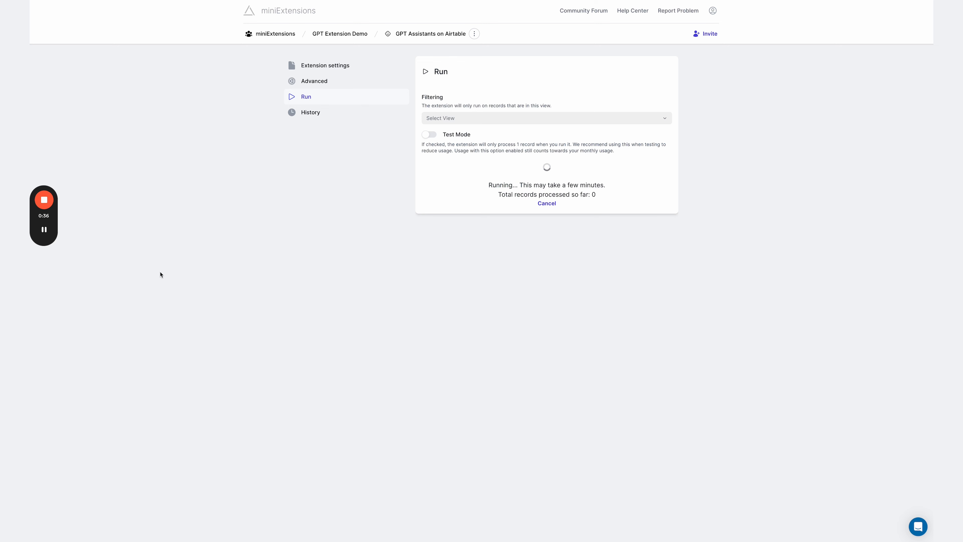
key("ctrl+Tab")
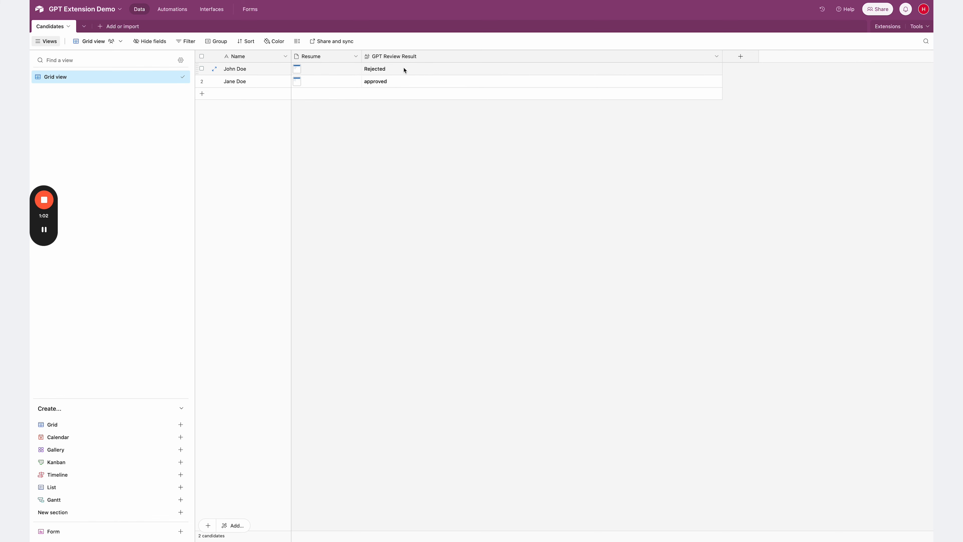
- Examine the GPT Review Result texts for John Doe and Jane Doe
left_click(394, 71)
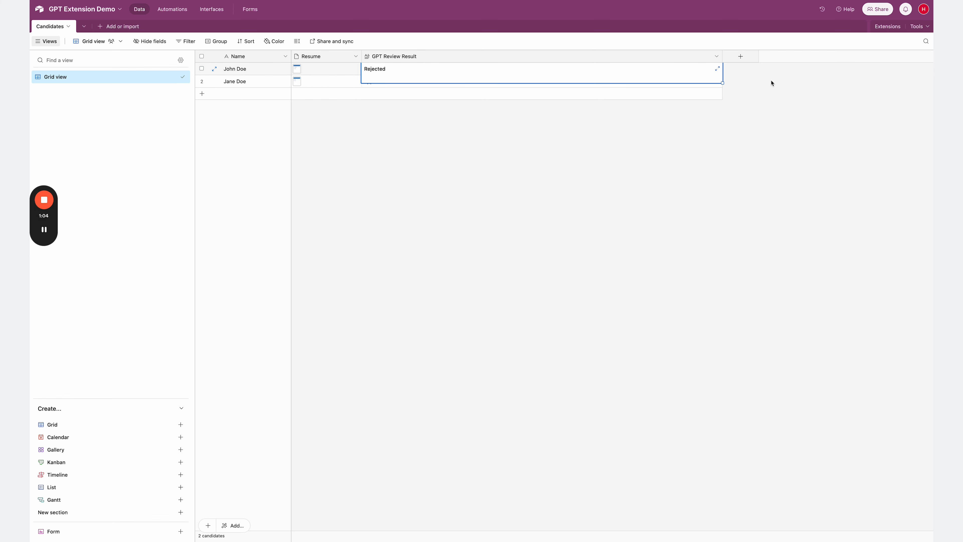
left_click(717, 69)
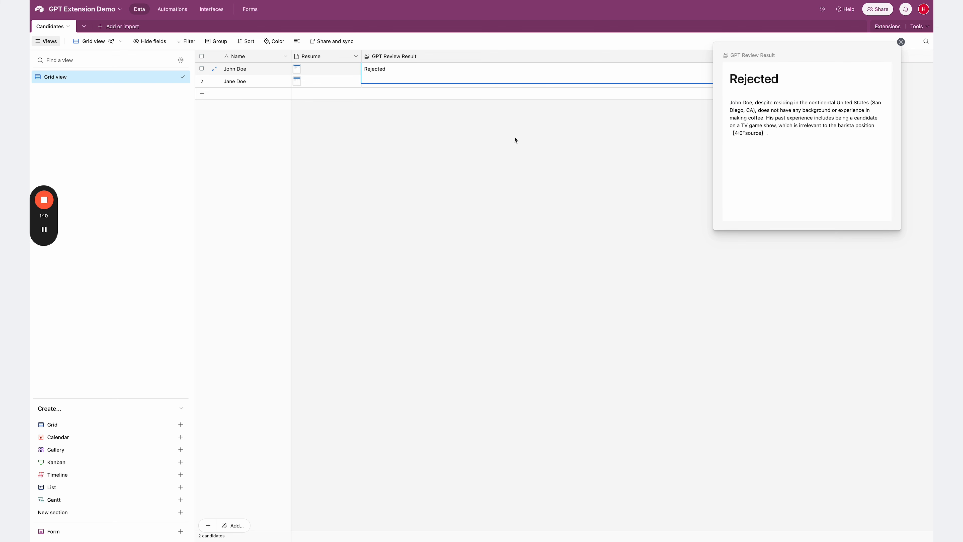
left_click(349, 80)
left_click(408, 79)
left_click(407, 80)
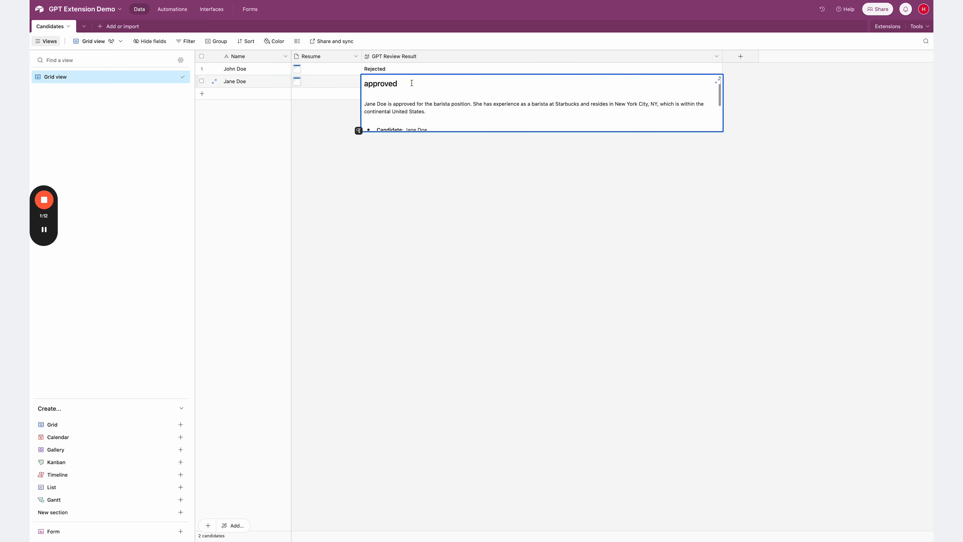
scroll(478, 103, "down", 1)
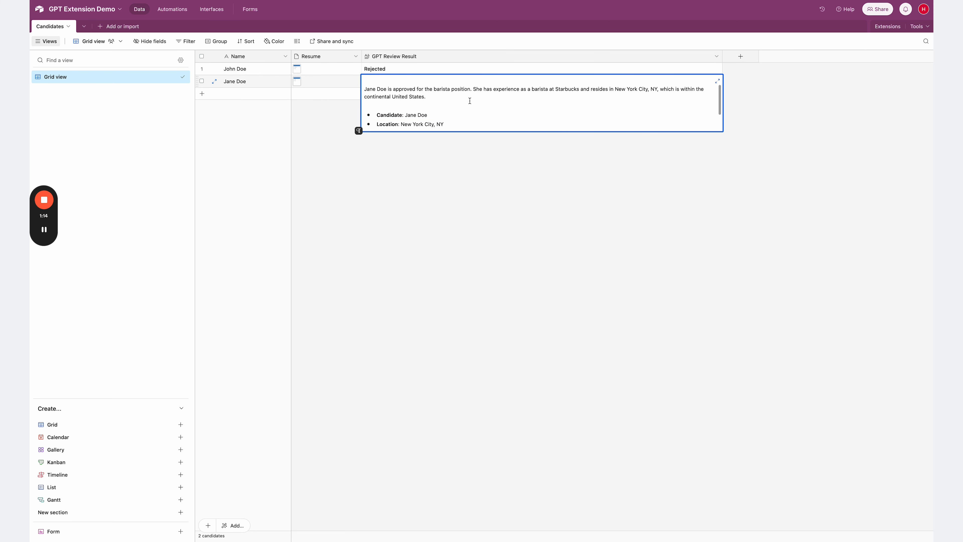
scroll(401, 100, "down", 2)
scroll(401, 101, "up", 3)
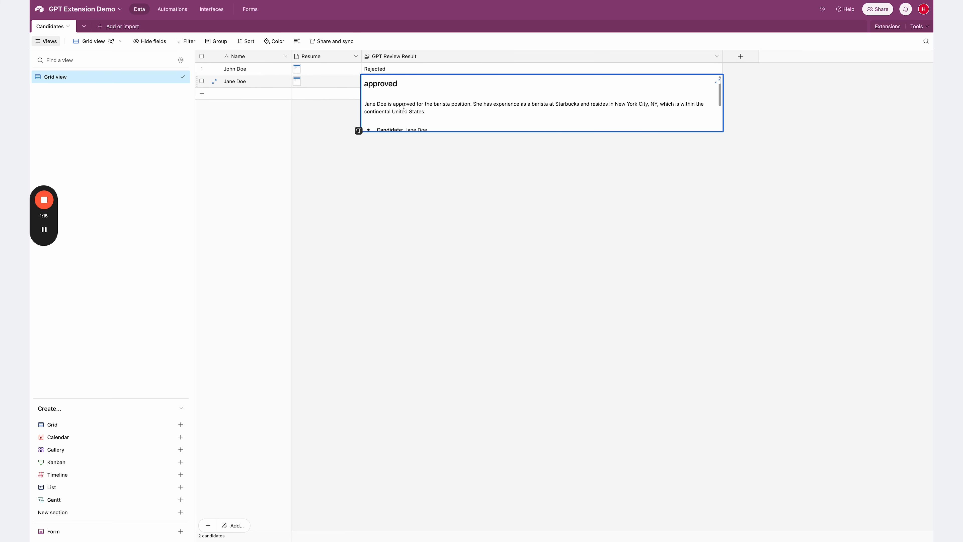
left_click(399, 193)
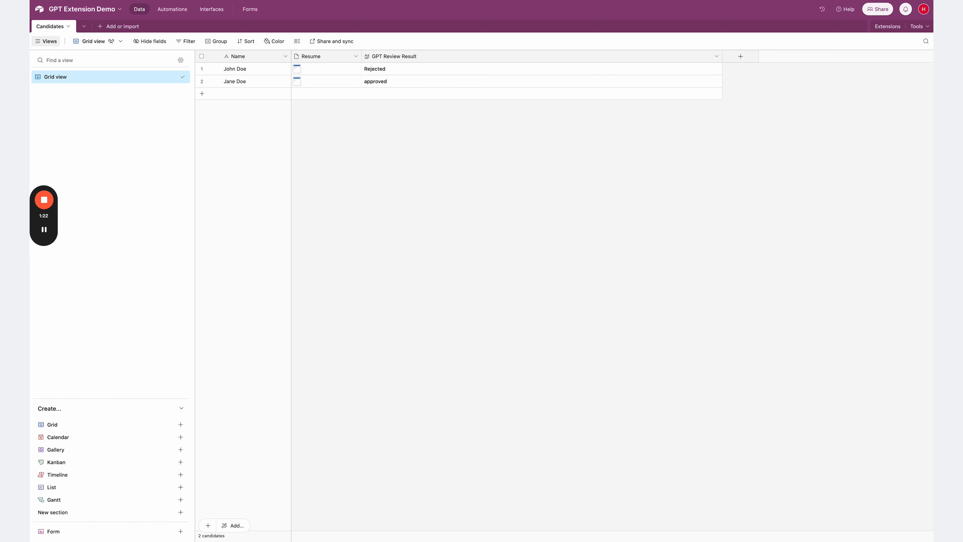
- Review the Demo Assistant's instructions, model and configuration settings
key("ctrl+Tab")
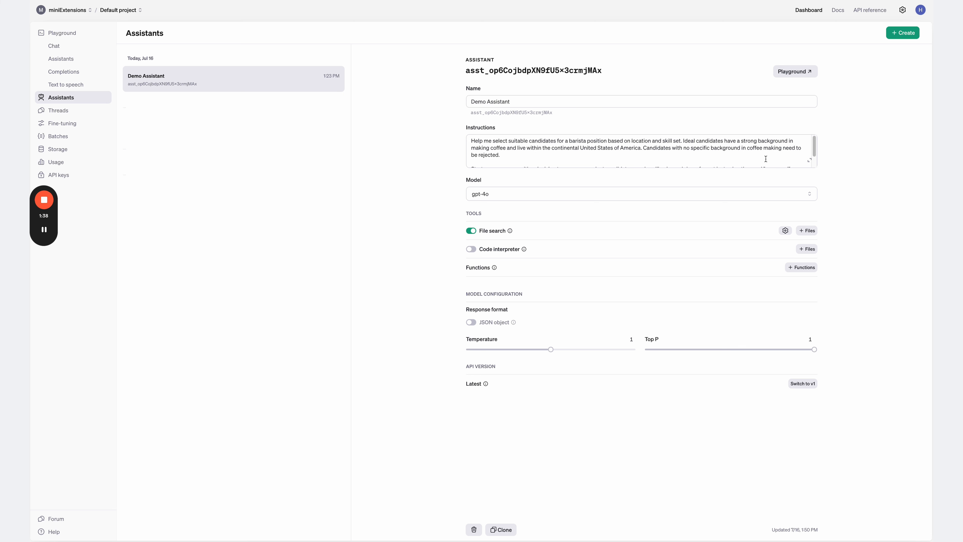
left_click(810, 160)
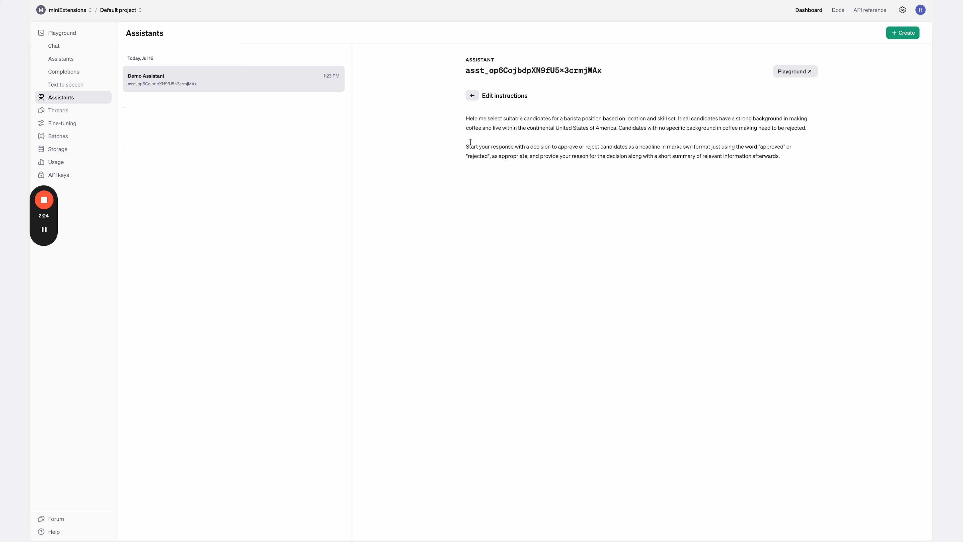
left_click(472, 96)
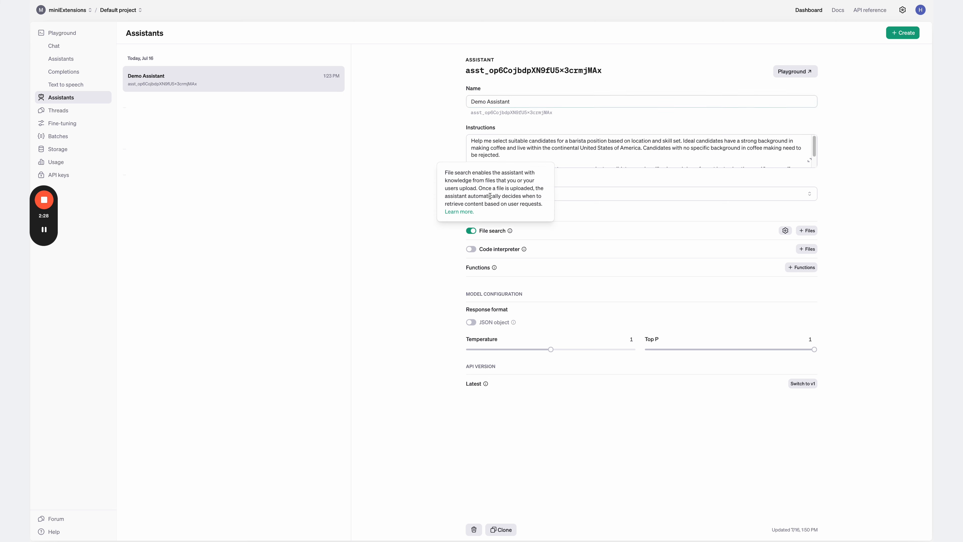
left_click(637, 193)
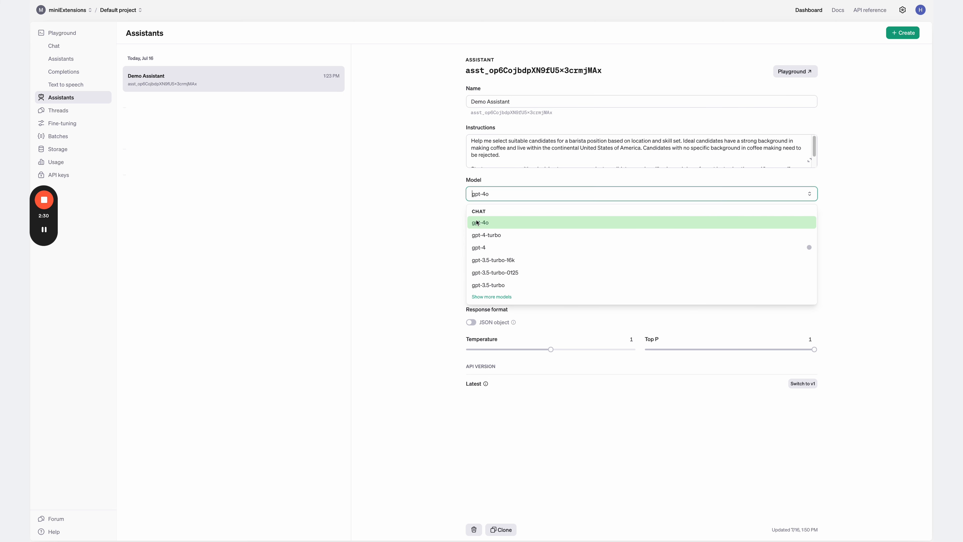
left_click(412, 222)
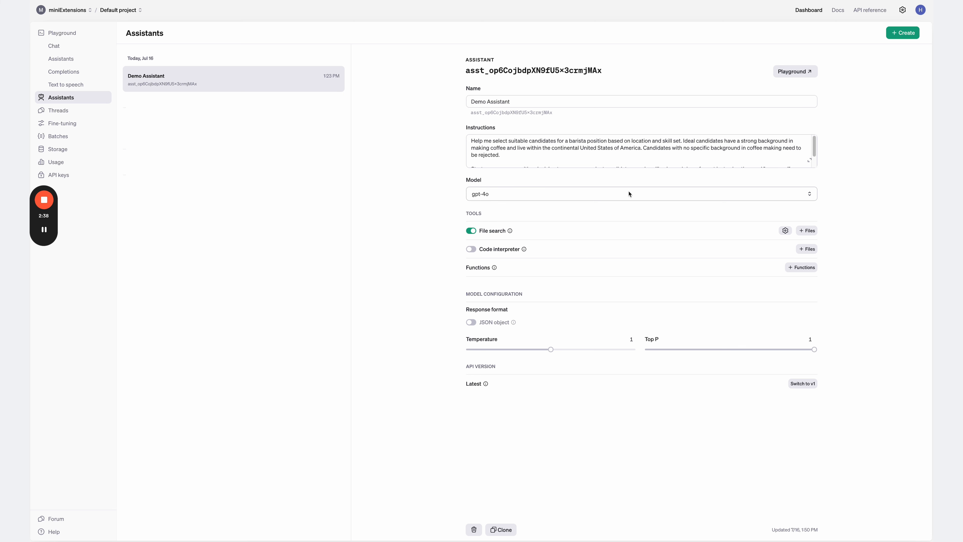
mouse_move(493, 232)
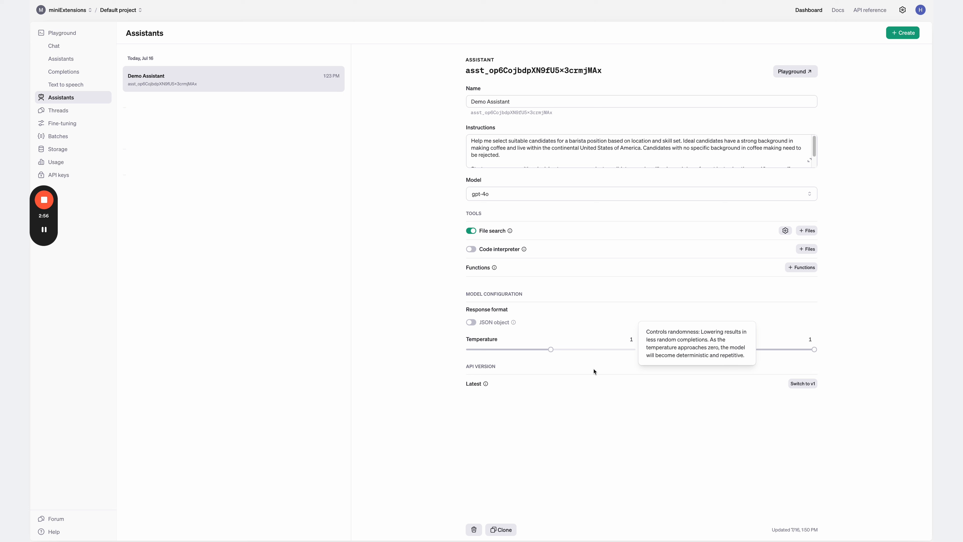
left_click(553, 407)
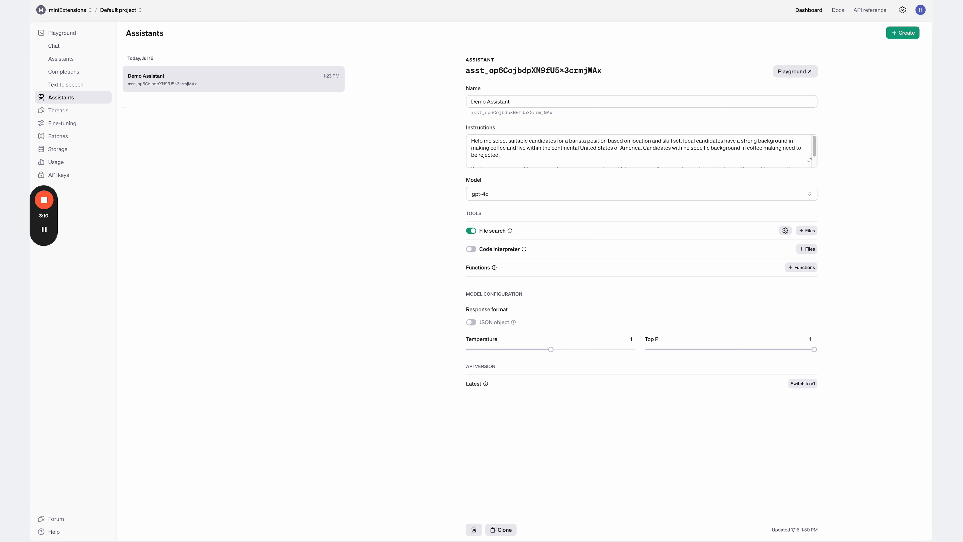
- Create a new GPT Assistants on Airtable extension using the Candidates table
key("ctrl+Tab")
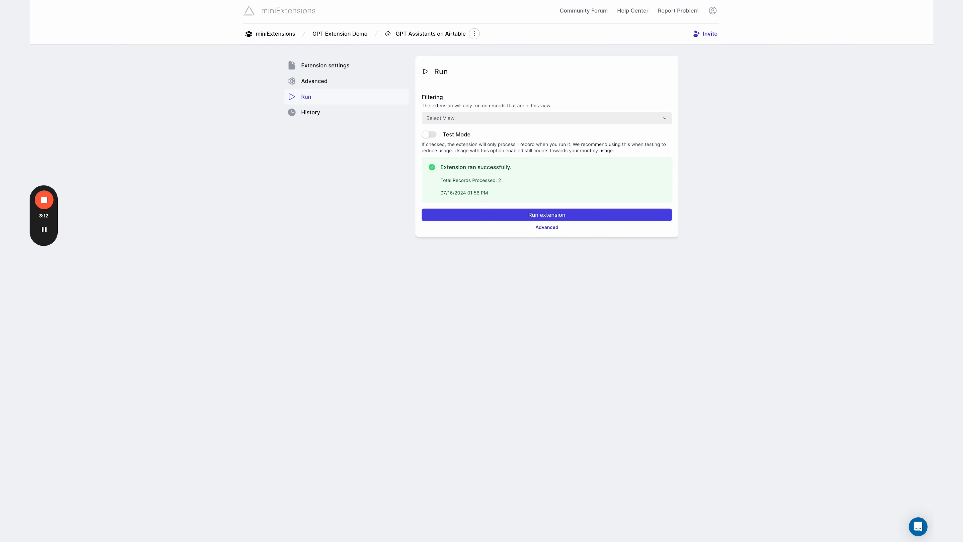
left_click(326, 37)
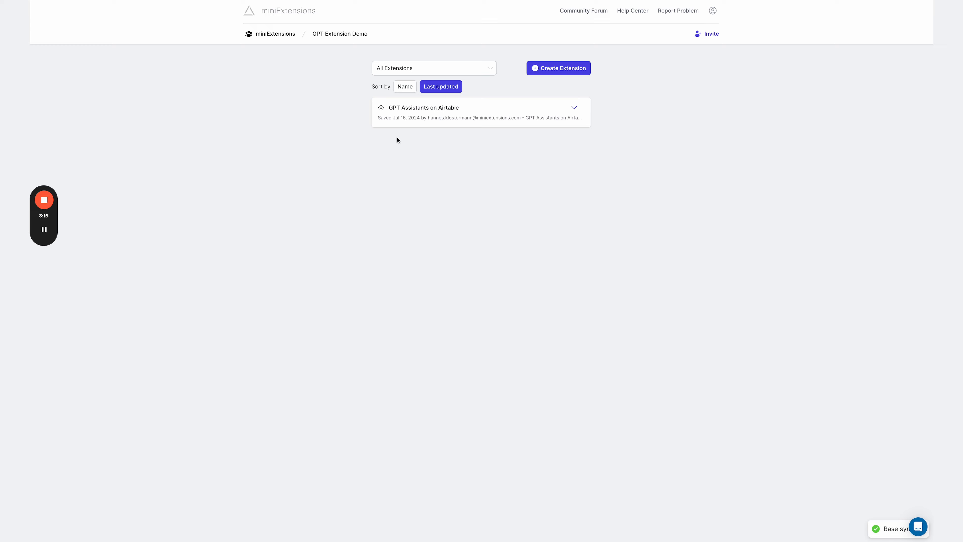
left_click(550, 71)
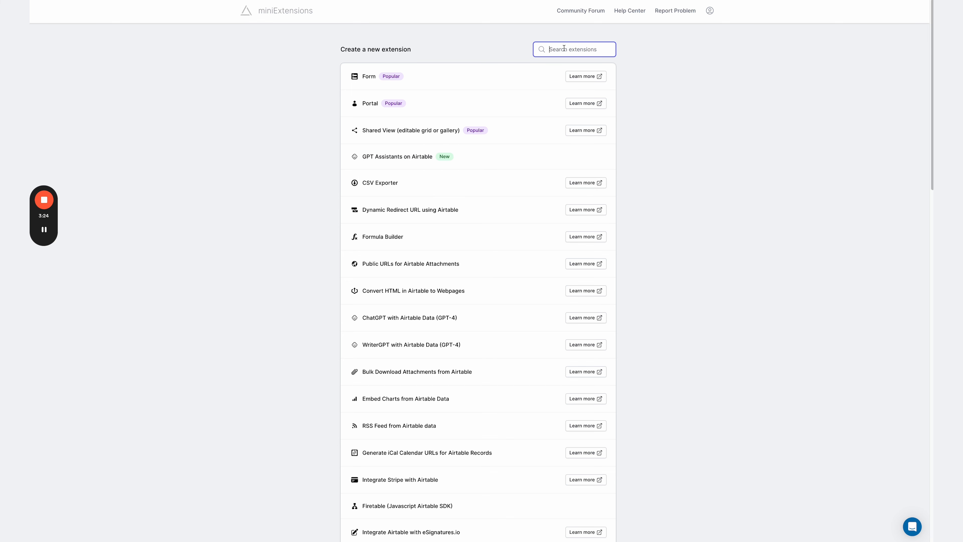
left_click(472, 155)
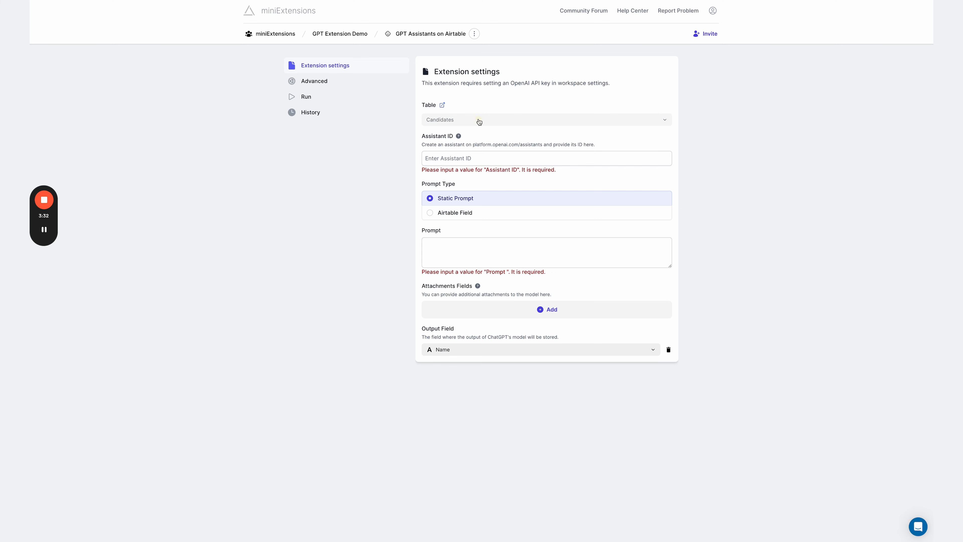
left_click(479, 122)
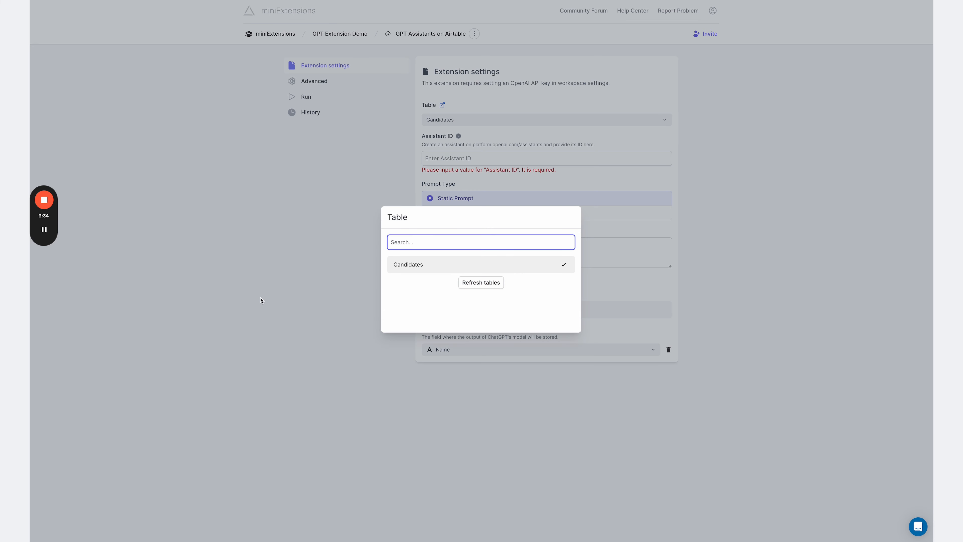
left_click(315, 293)
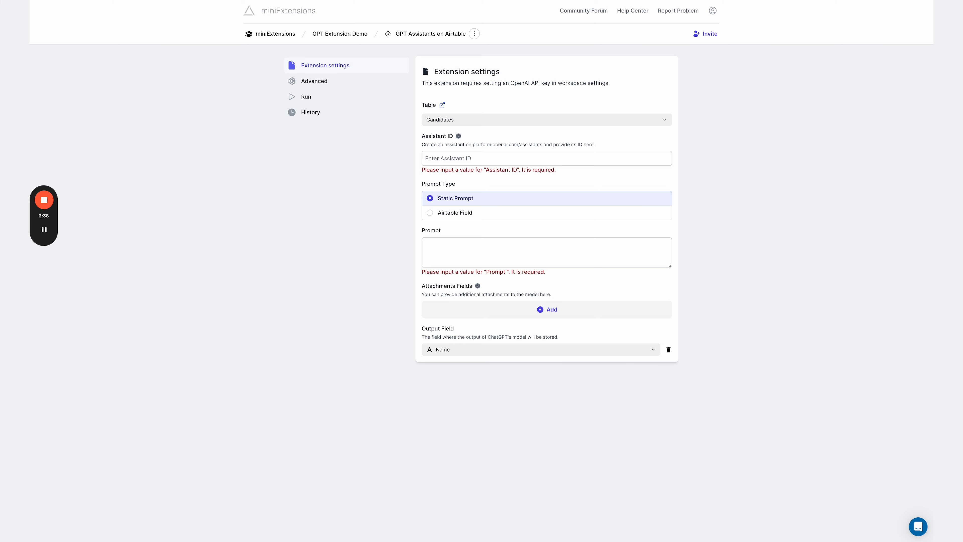
- Copy the Demo Assistant's ID and paste it into the extension's Assistant ID field
key("ctrl+Tab")
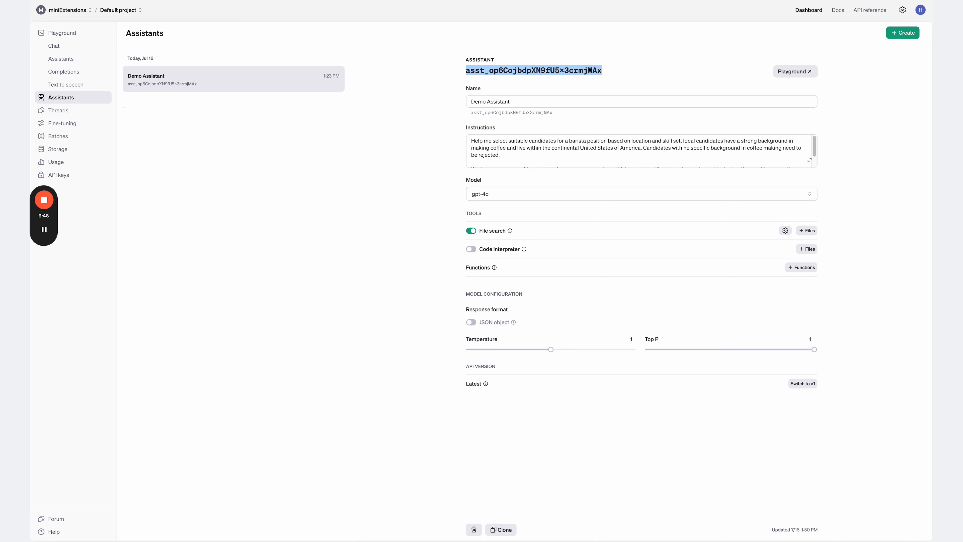
key("ctrl+Tab")
left_click(476, 158)
type("asst_op6CojbdpXN9fU5X3crmjMAx")
left_click(405, 203)
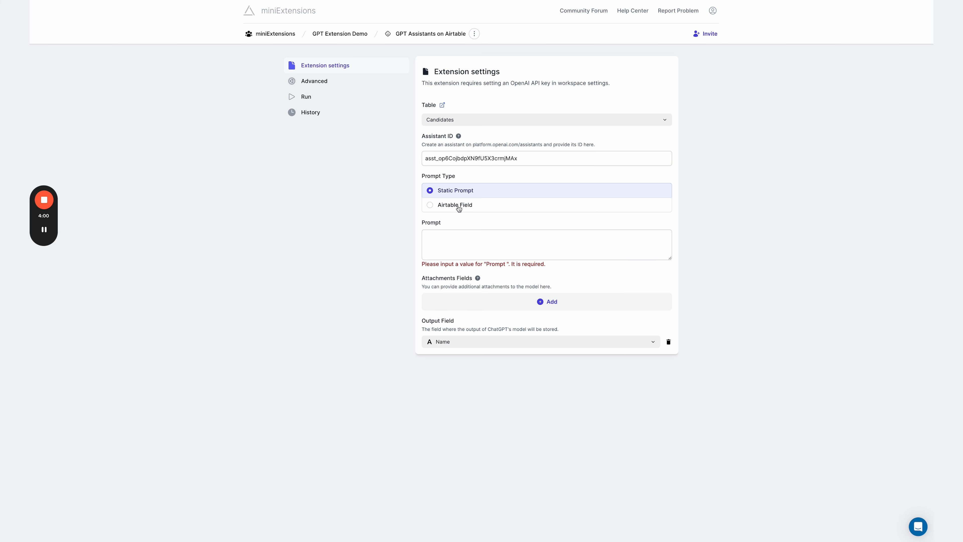
- Enter the static prompt "Review the following candidate"
left_click(453, 243)
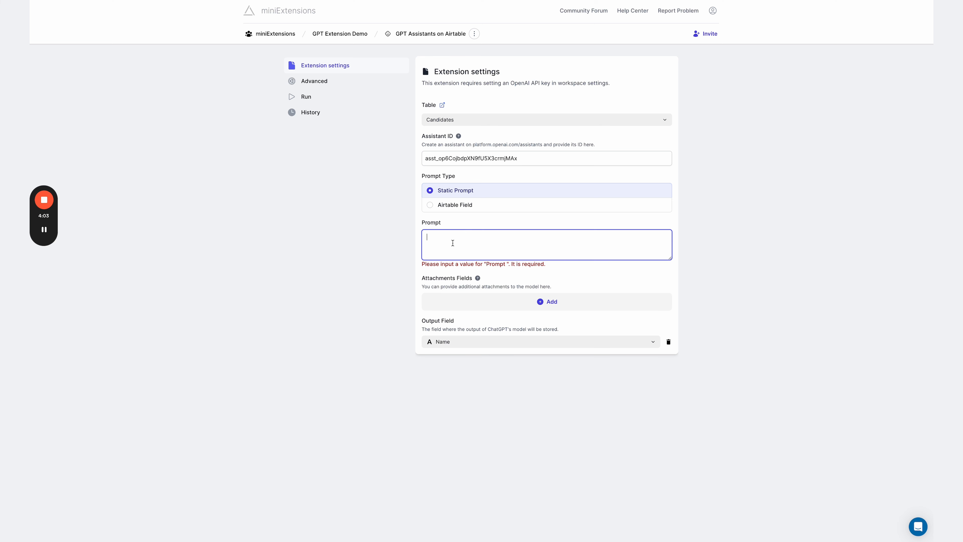
type("Review")
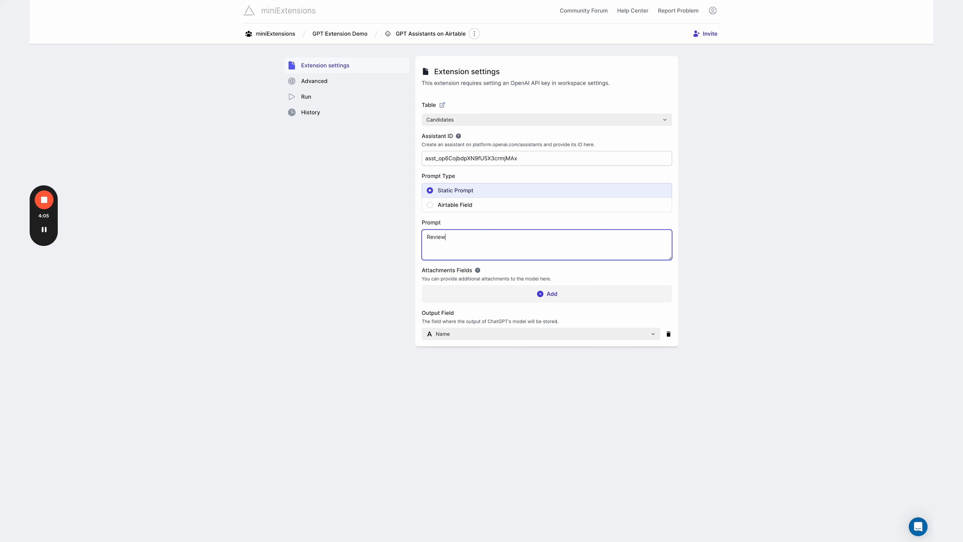
type(" the following candidate")
- Add Resume as an attachment field and set the output field to GPT Review Result
left_click(541, 295)
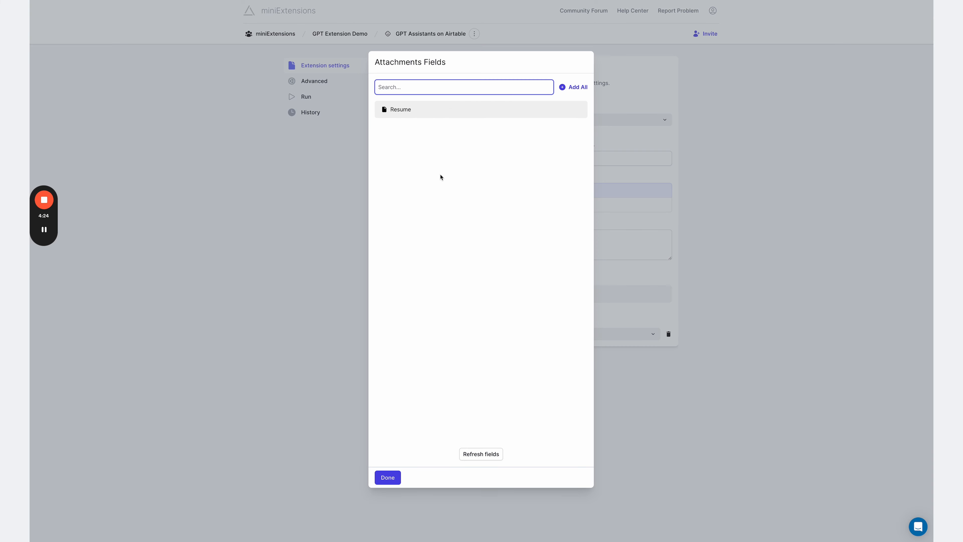
left_click(440, 115)
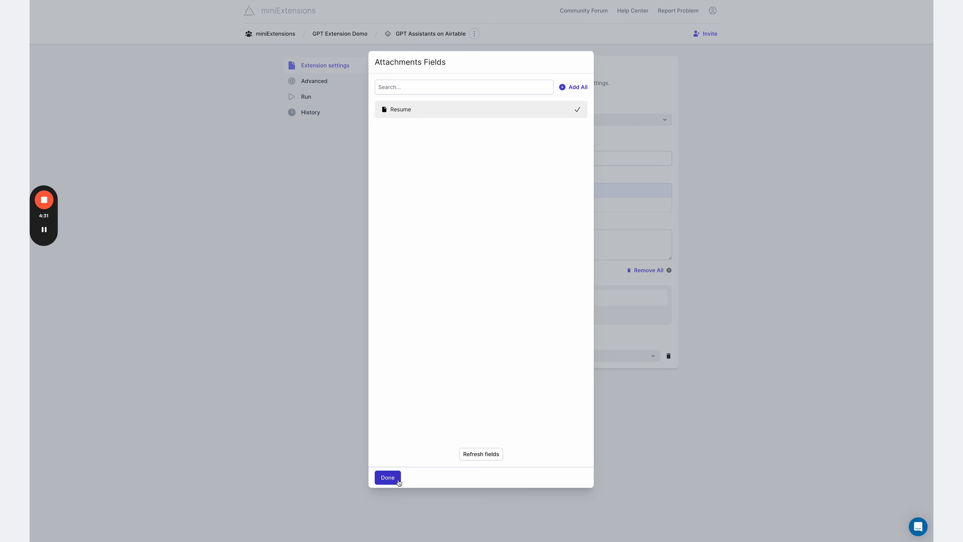
left_click(393, 477)
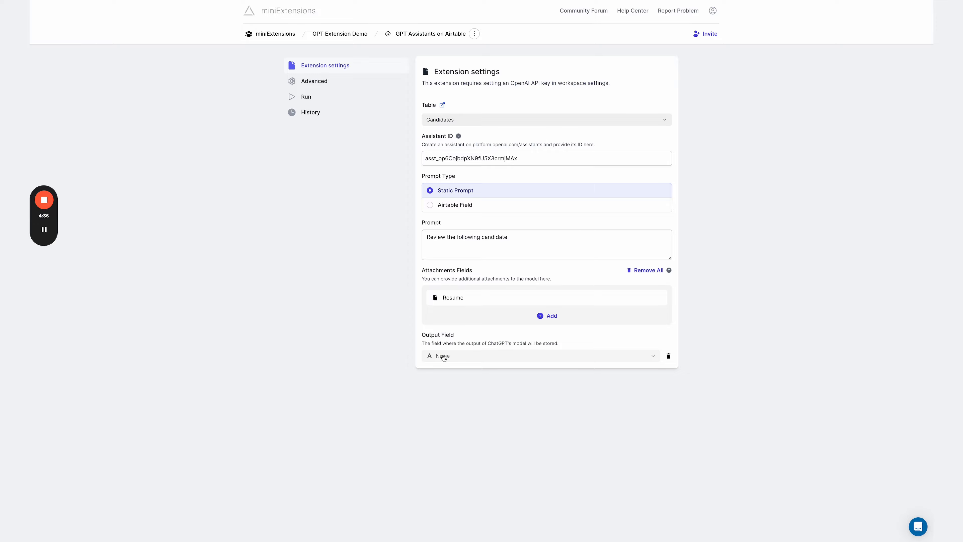
left_click(444, 357)
left_click(440, 264)
- Set the extension's existing data action to Overwrite
left_click(323, 82)
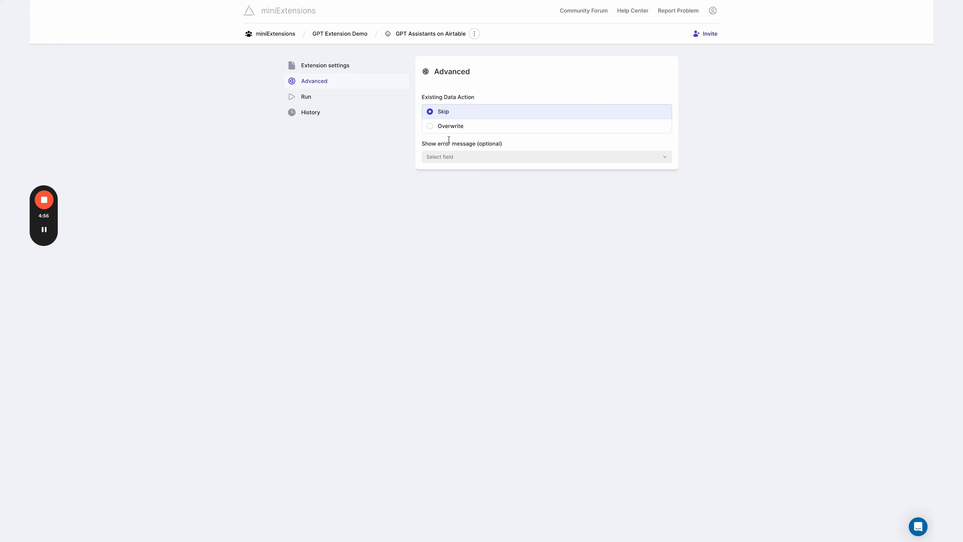
left_click(452, 128)
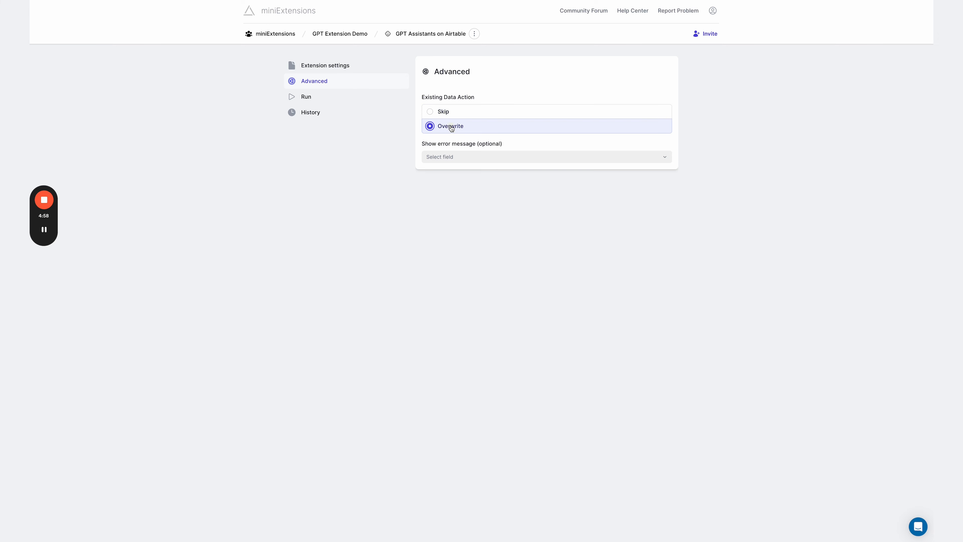
- Run the extension on all records and switch back to the Candidates table
left_click(344, 98)
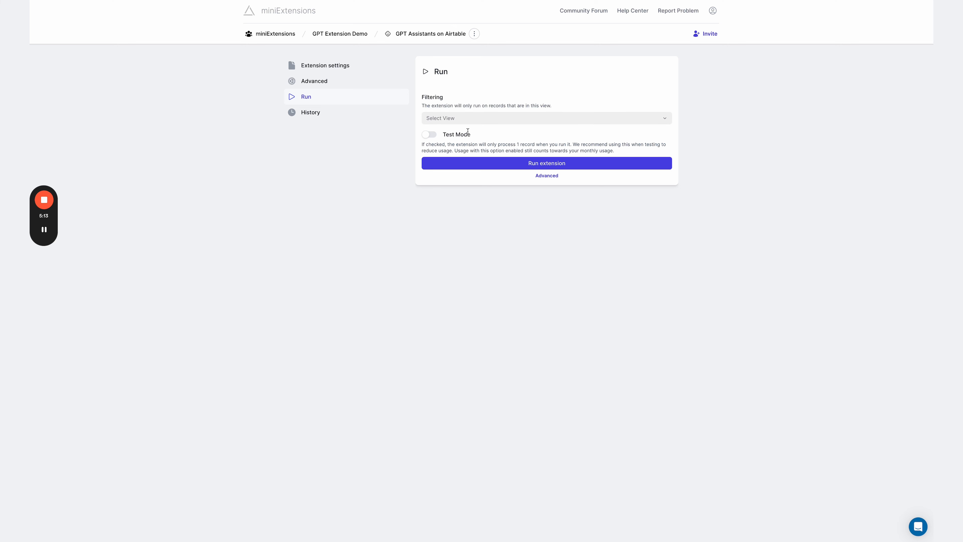
left_click(544, 167)
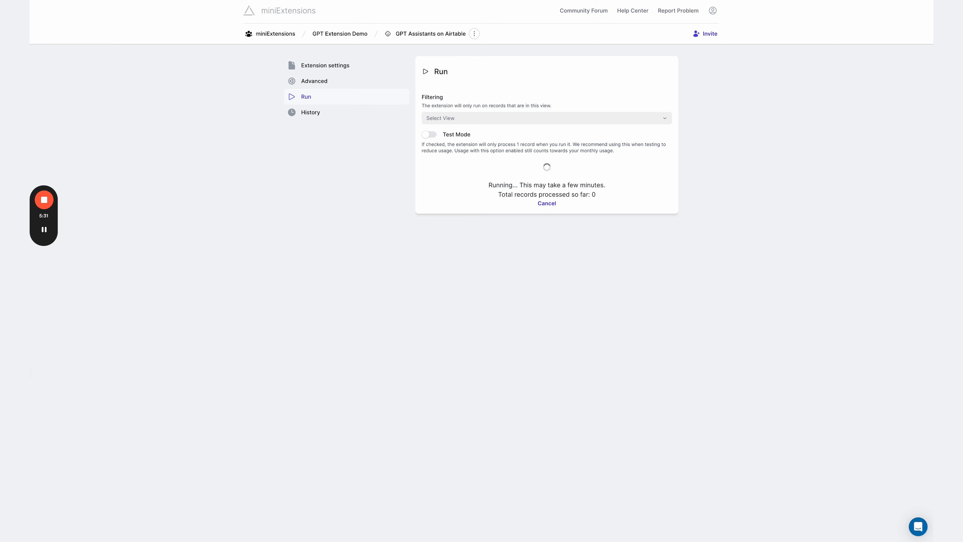
key("ctrl+Tab")
left_click(568, 139)
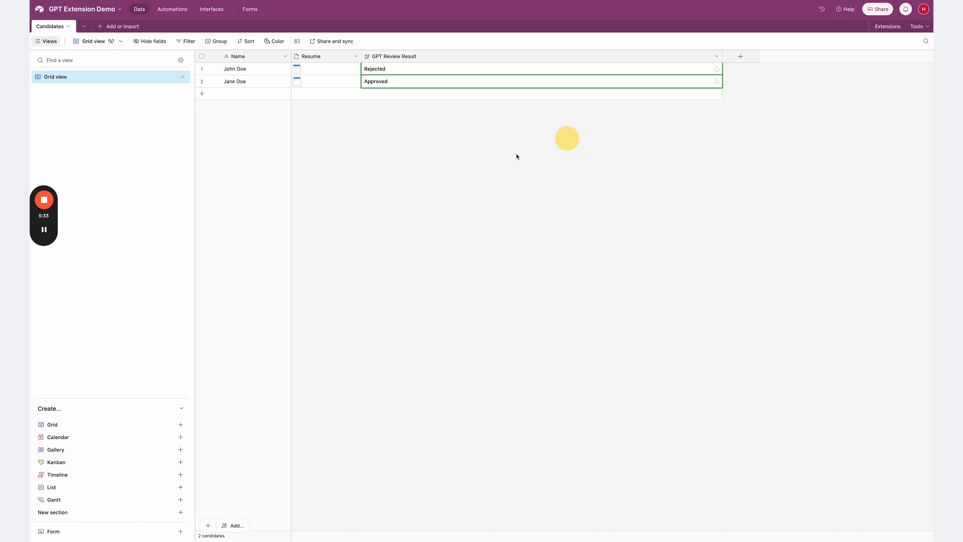
- Examine the updated review results for John Doe and Jane Doe
left_click(505, 154)
double_click(400, 71)
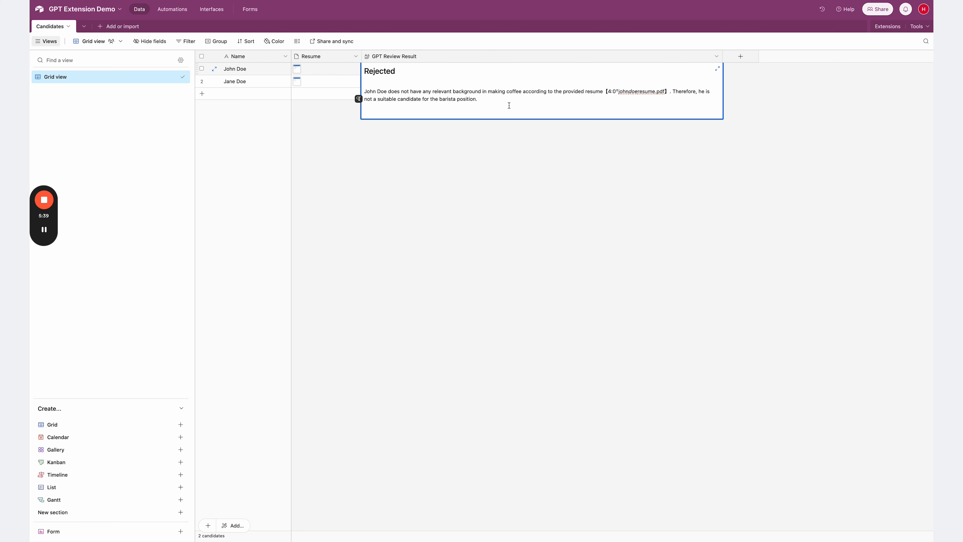
left_click(429, 205)
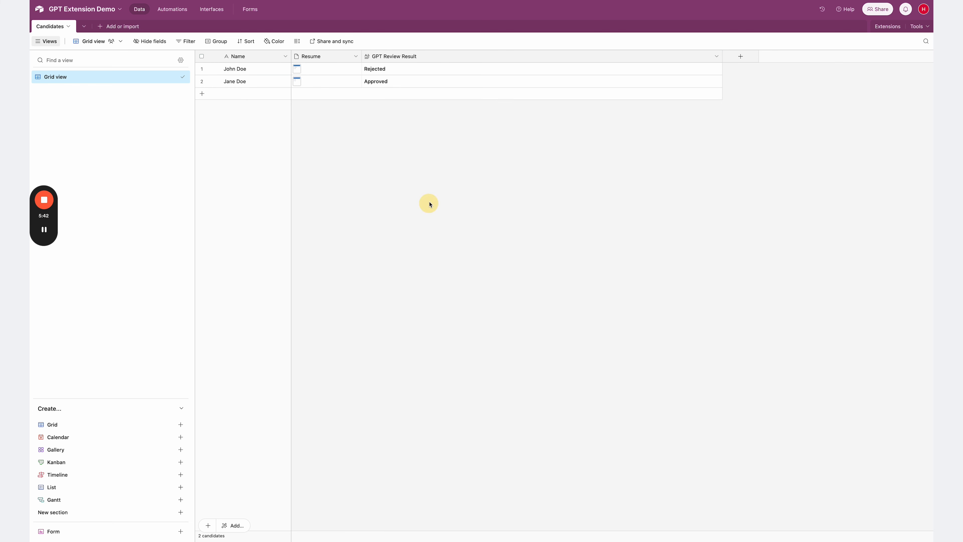
double_click(484, 82)
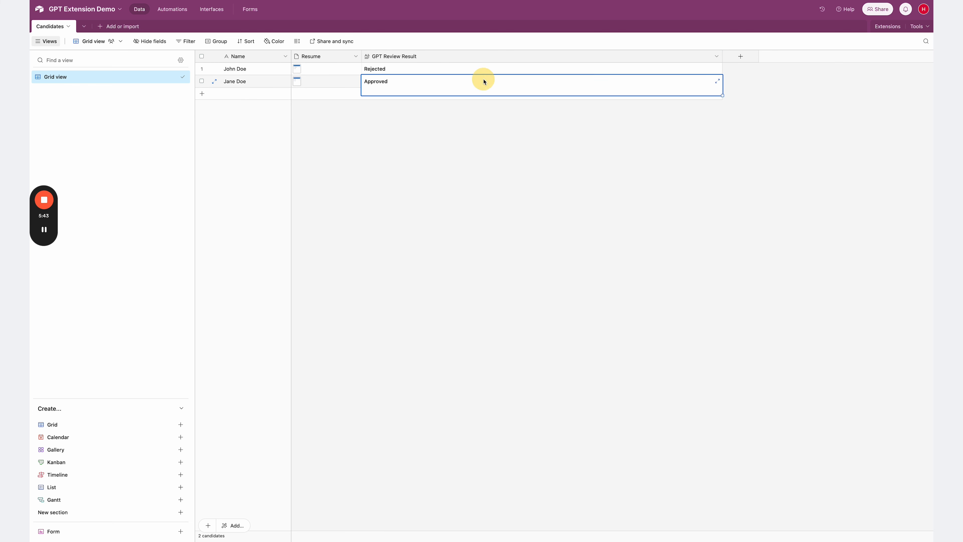
left_click(472, 157)
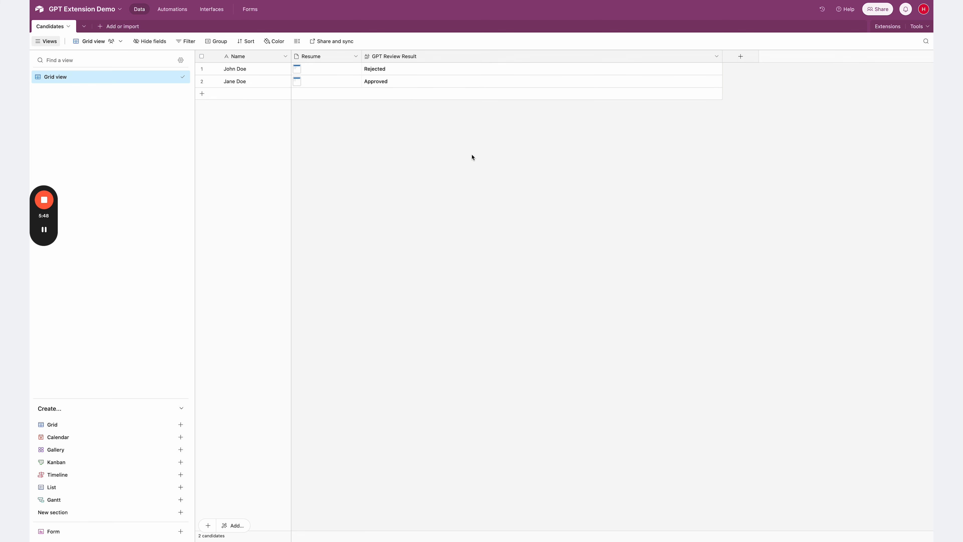